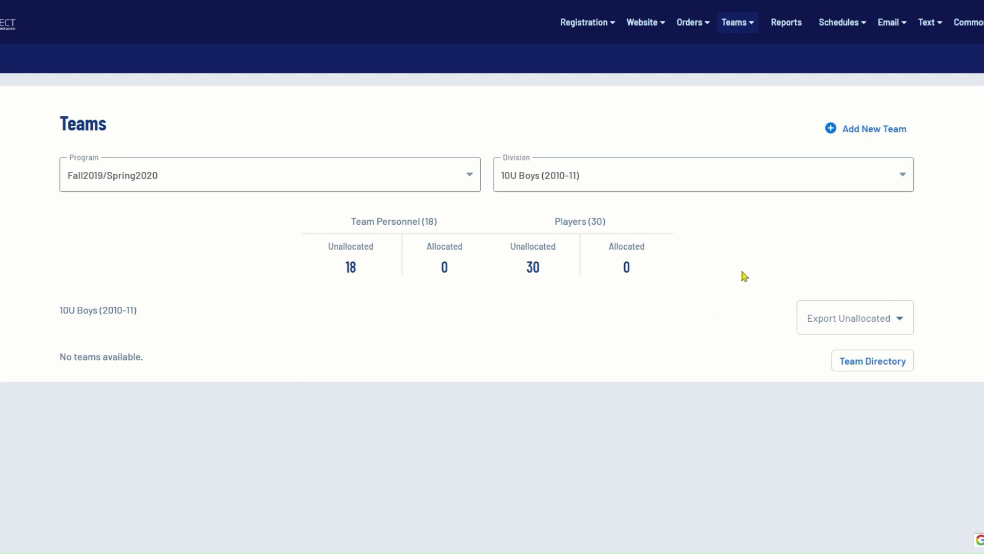
# - Open team management for the Fall2019/Spring2020 program and the 10U Boys (2010-11) division
pyautogui.click(756, 32)
pyautogui.click(198, 176)
pyautogui.click(198, 176)
pyautogui.click(594, 173)
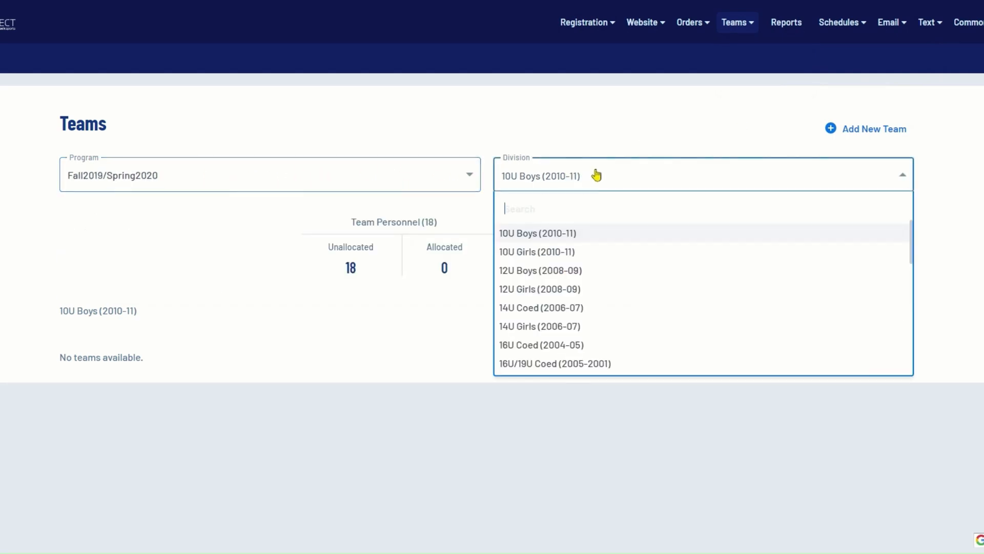
pyautogui.click(597, 175)
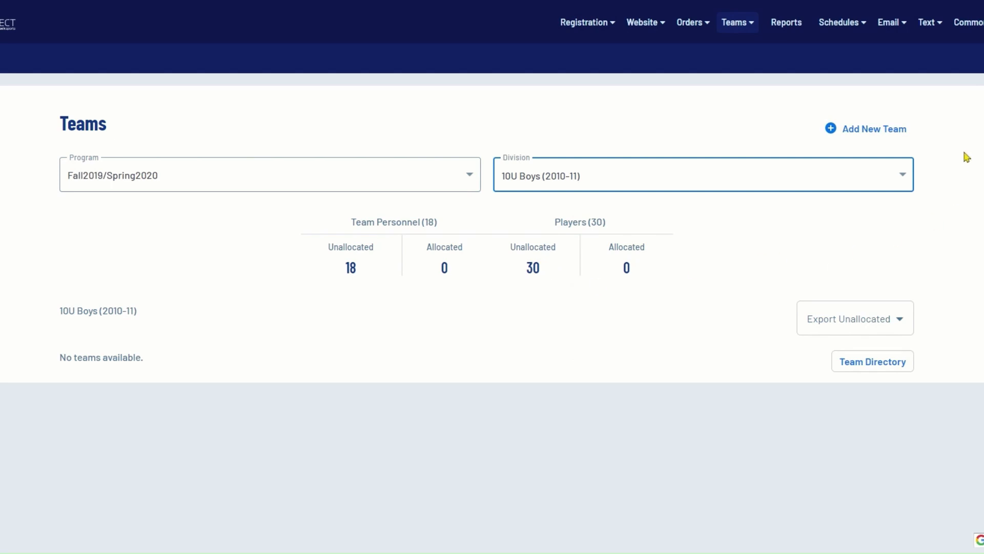
# - Start auto-assigning new teams by the Max Players method with a maximum of 10 players per team
pyautogui.click(900, 131)
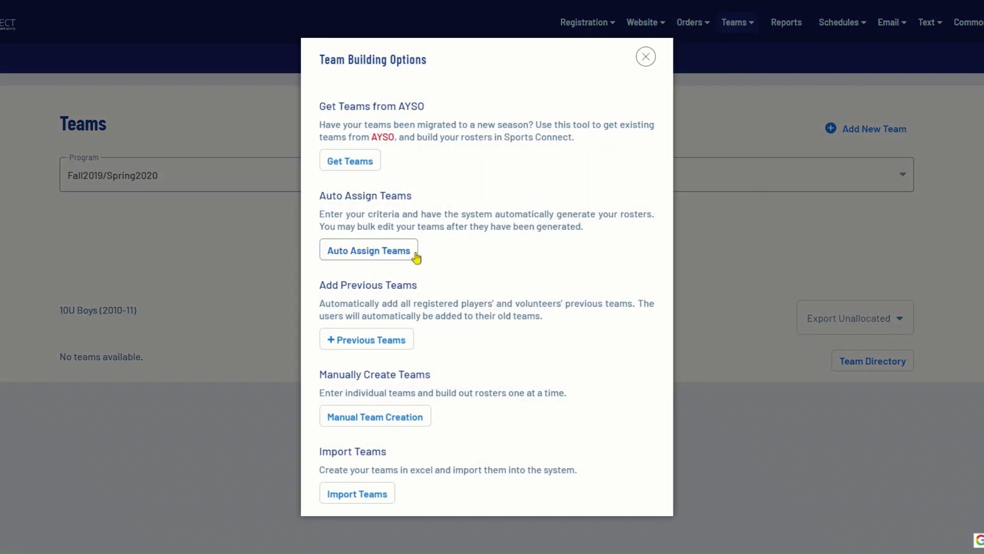
pyautogui.click(416, 256)
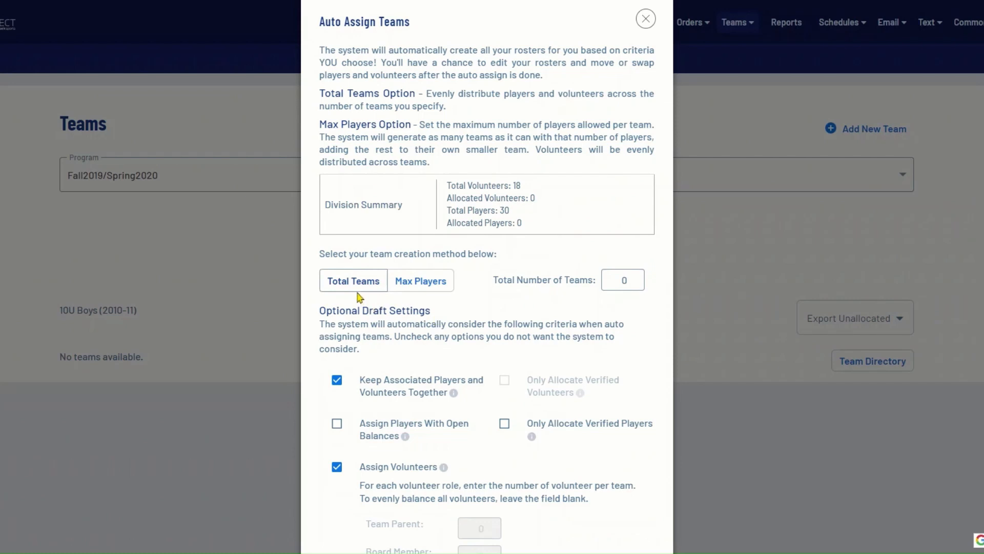
pyautogui.click(417, 297)
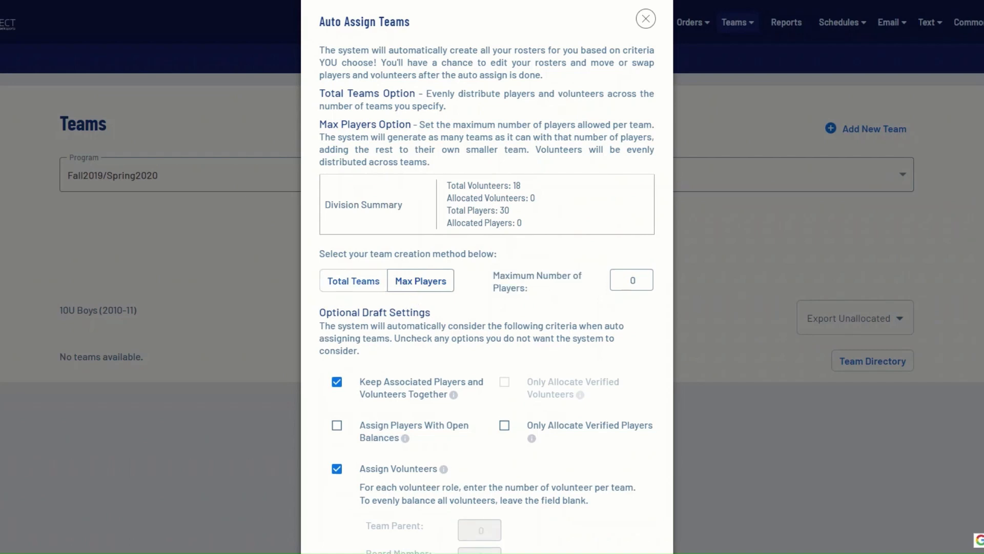
pyautogui.click(643, 277)
pyautogui.press('BackSpace')
pyautogui.write('10')
pyautogui.click(590, 321)
# - Rank Evenly Split Players By Age as priority 1 and Assign Players By Player Evaluation as priority 2, and run the assignment
pyautogui.scroll(-5, 590, 321)
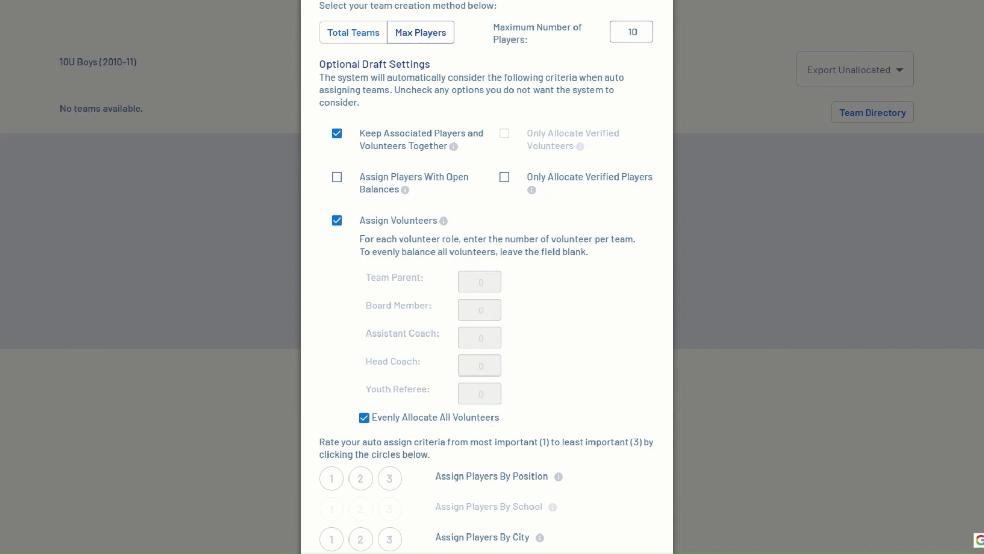
pyautogui.scroll(-4, 554, 402)
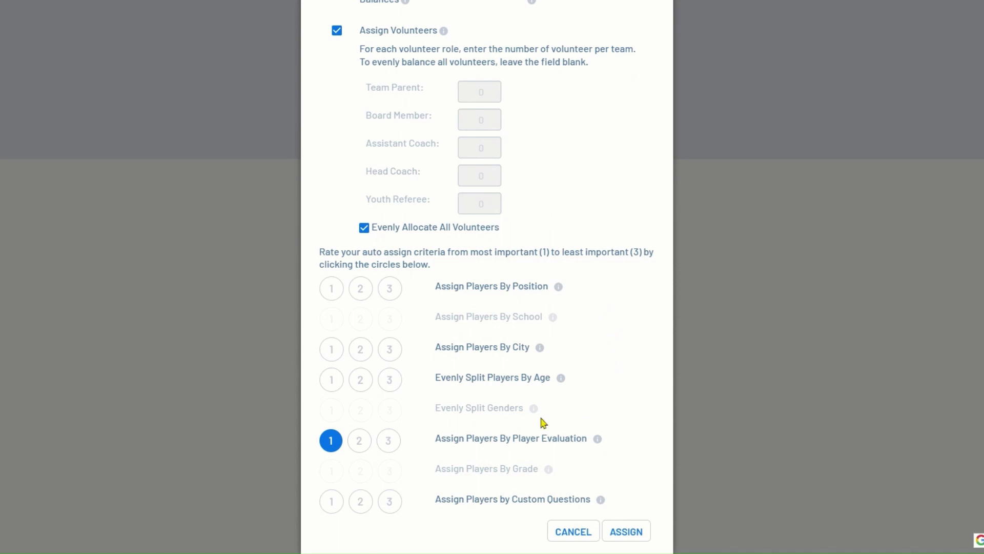
pyautogui.click(330, 383)
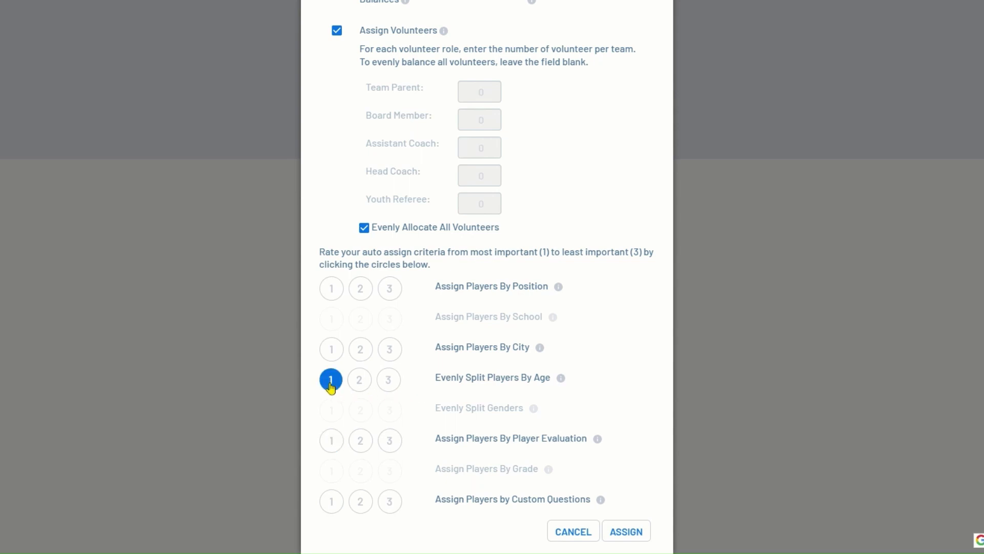
pyautogui.click(362, 446)
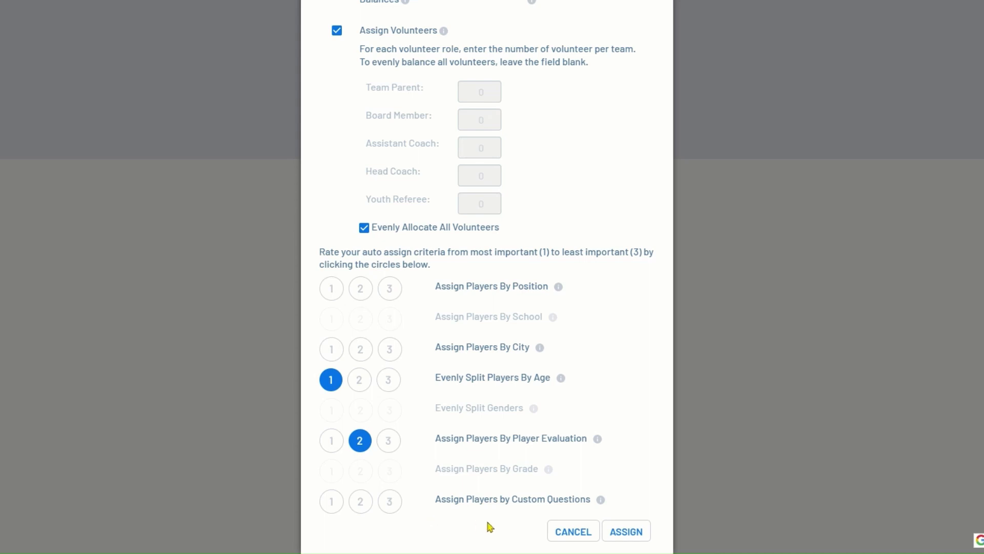
pyautogui.click(624, 533)
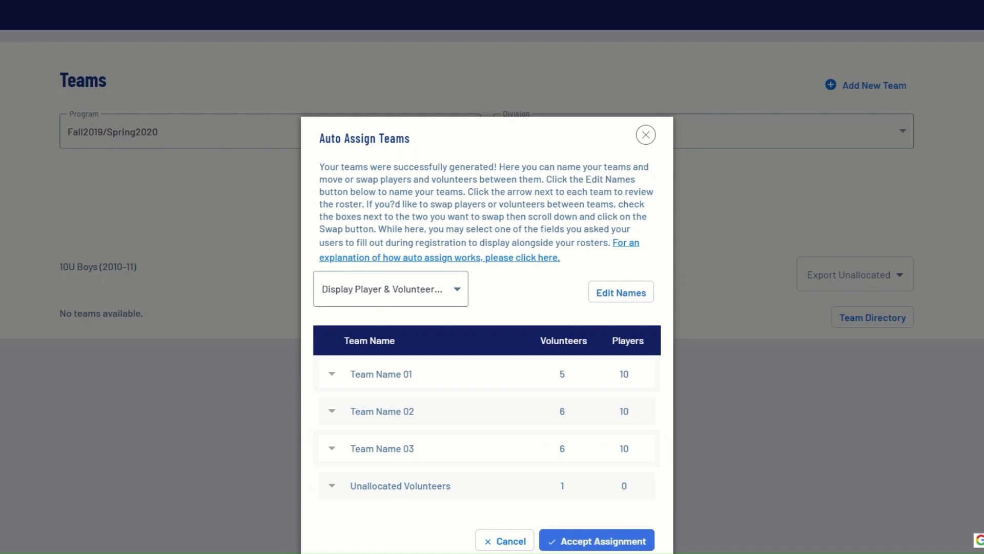
# - Save the generated team names as they are and show each player's Current Age in the rosters
pyautogui.click(612, 303)
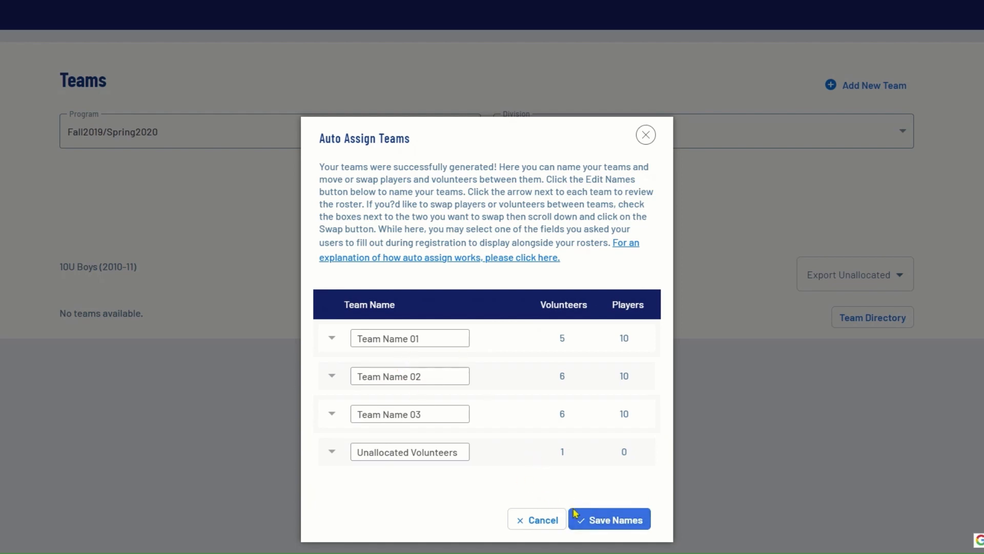
pyautogui.click(606, 530)
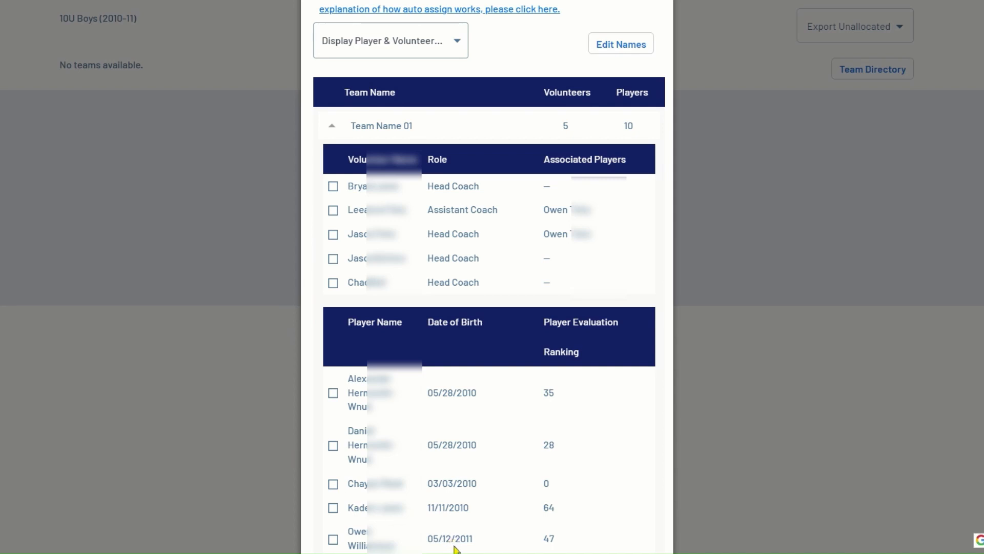
pyautogui.scroll(-1, 492, 277)
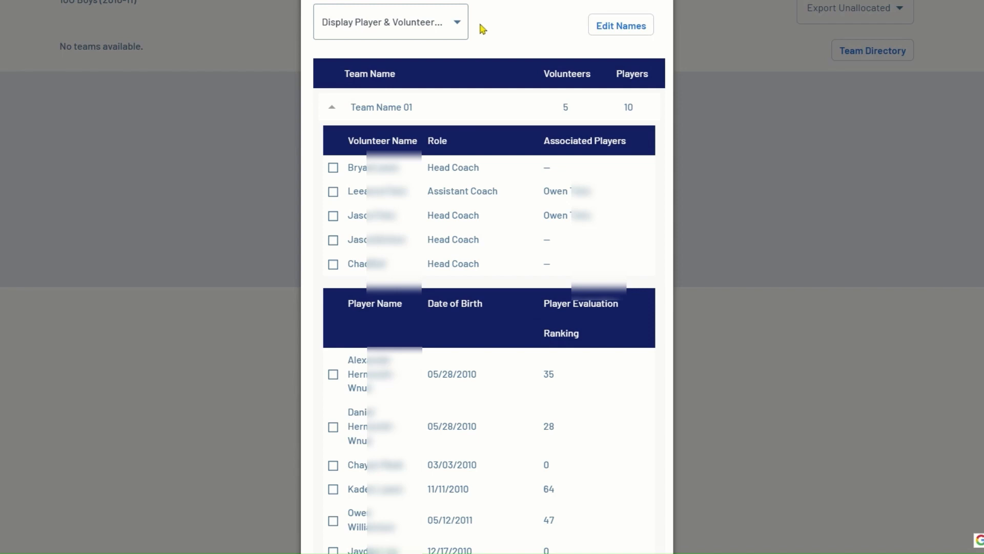
pyautogui.click(457, 22)
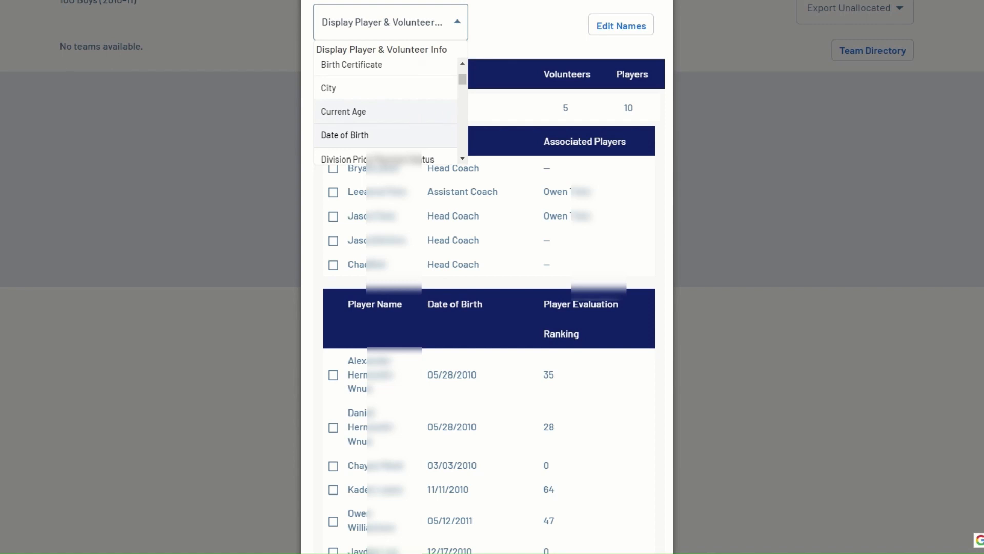
pyautogui.click(413, 114)
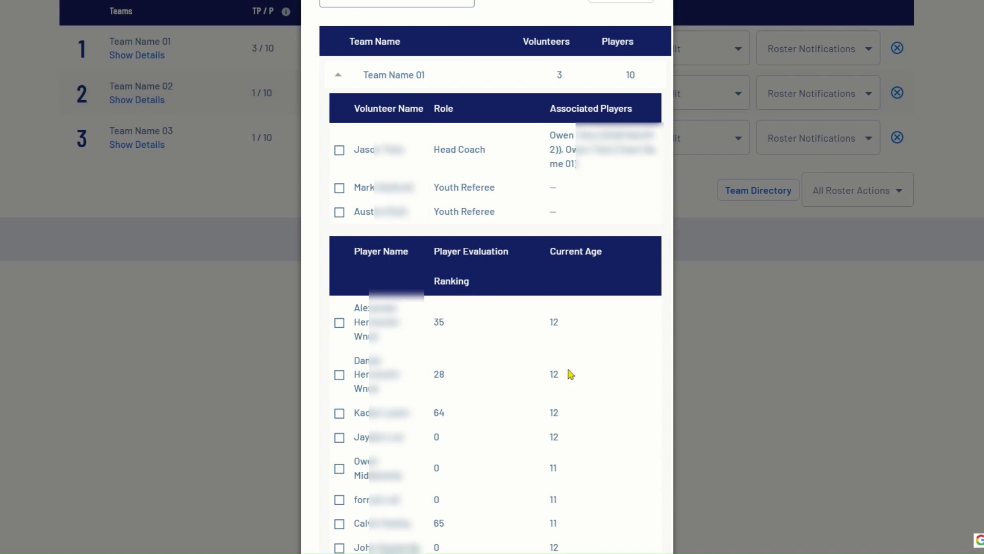
# - Swap the fourth player listed in Team Name 01 with the fifth player listed in Team Name 02, and accept the assignment
pyautogui.click(336, 439)
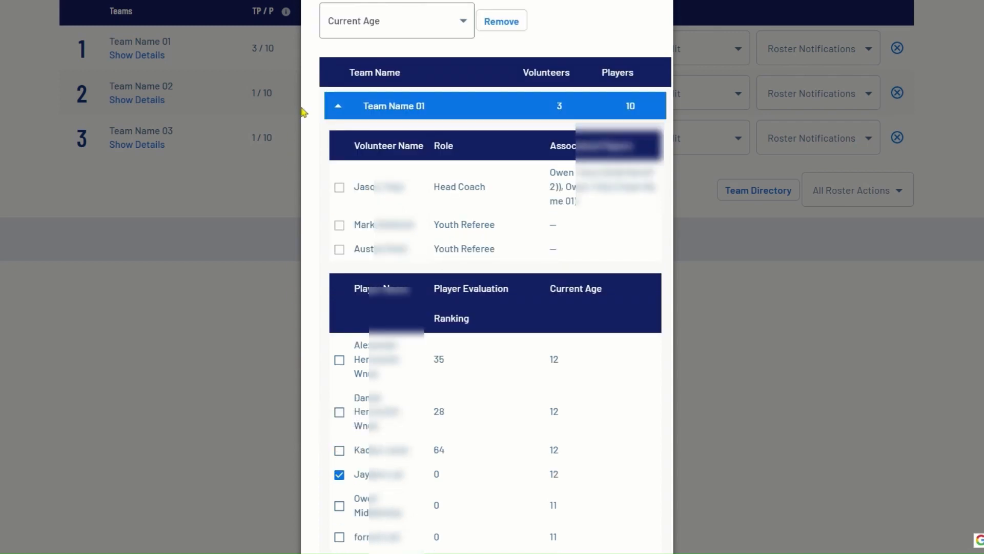
pyautogui.scroll(-3, 301, 254)
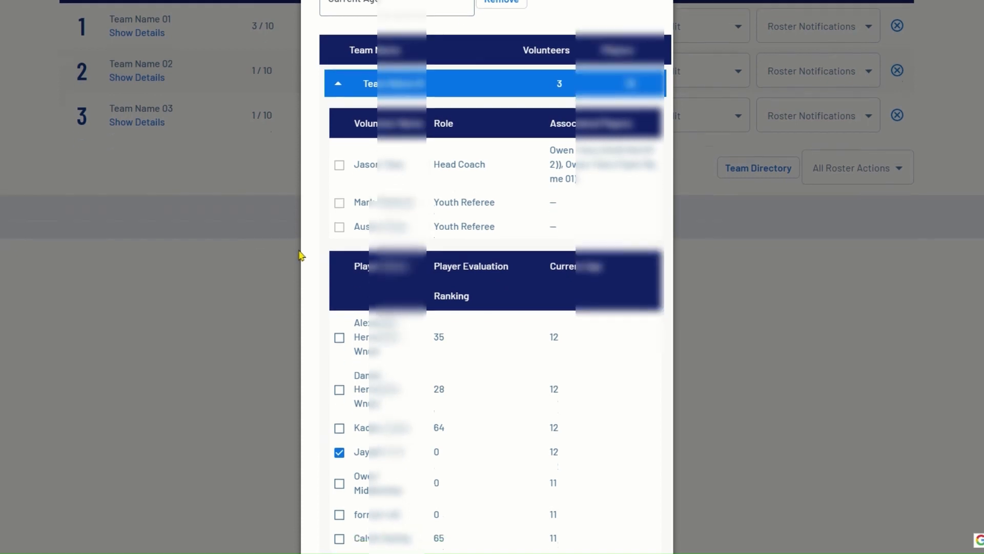
pyautogui.scroll(-3, 300, 254)
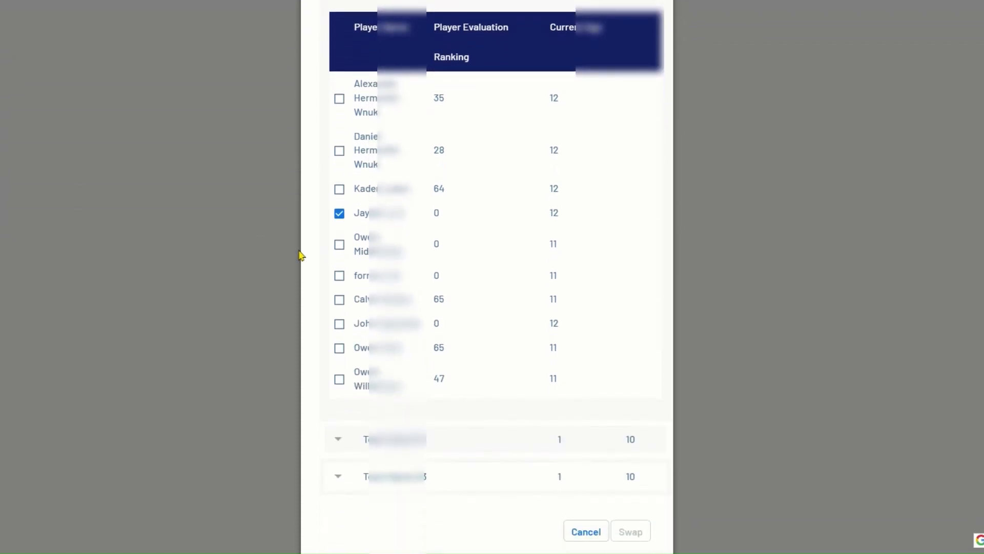
pyautogui.click(340, 442)
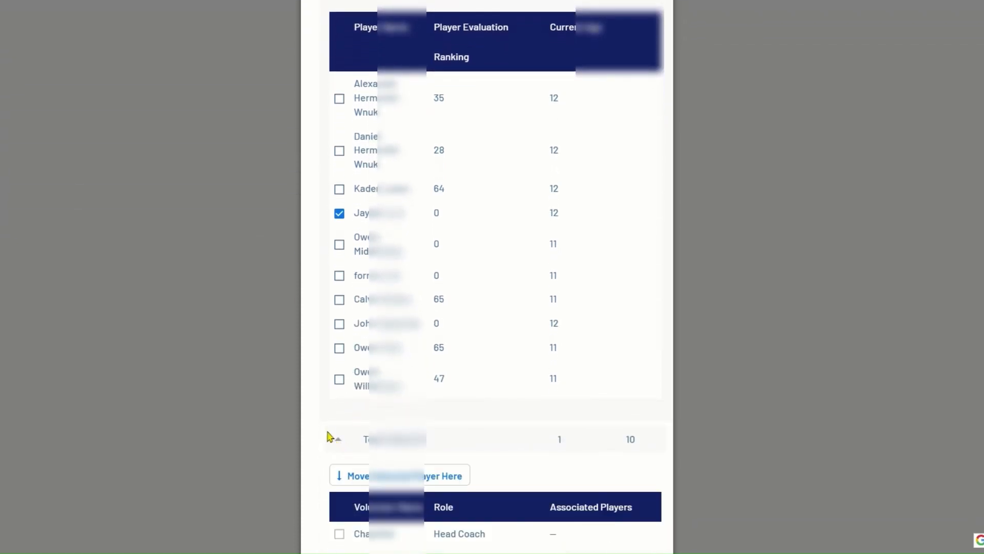
pyautogui.scroll(-4, 327, 436)
pyautogui.scroll(-3, 326, 436)
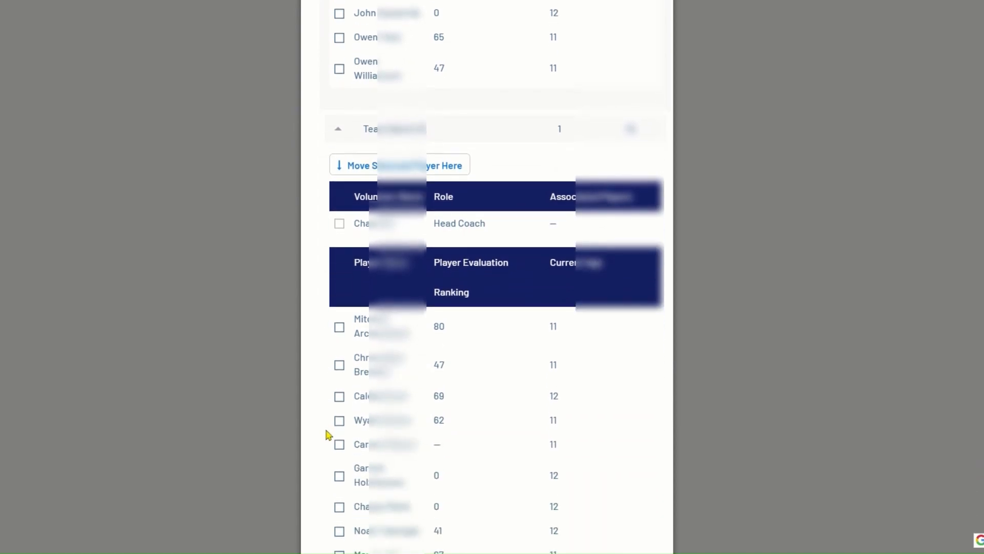
pyautogui.click(337, 447)
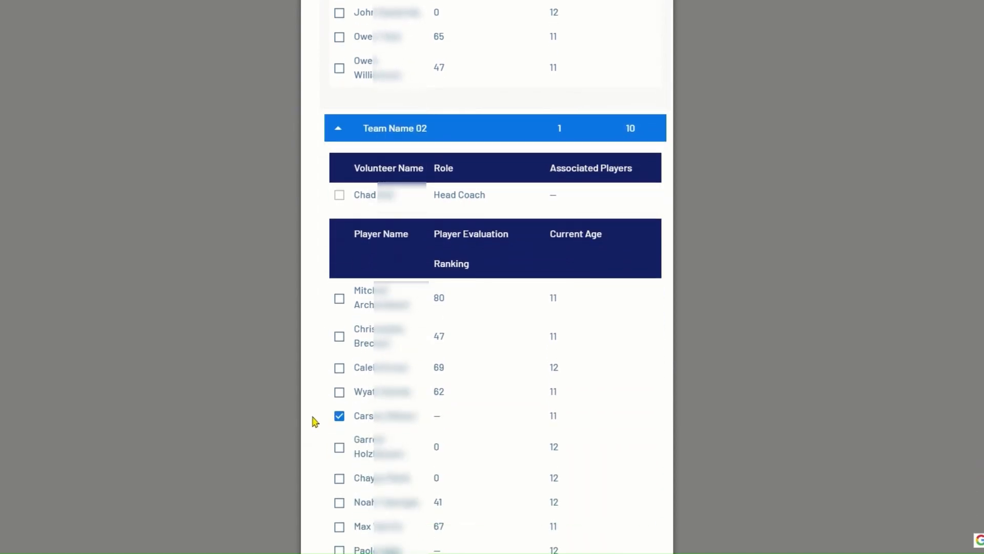
pyautogui.scroll(-3, 316, 424)
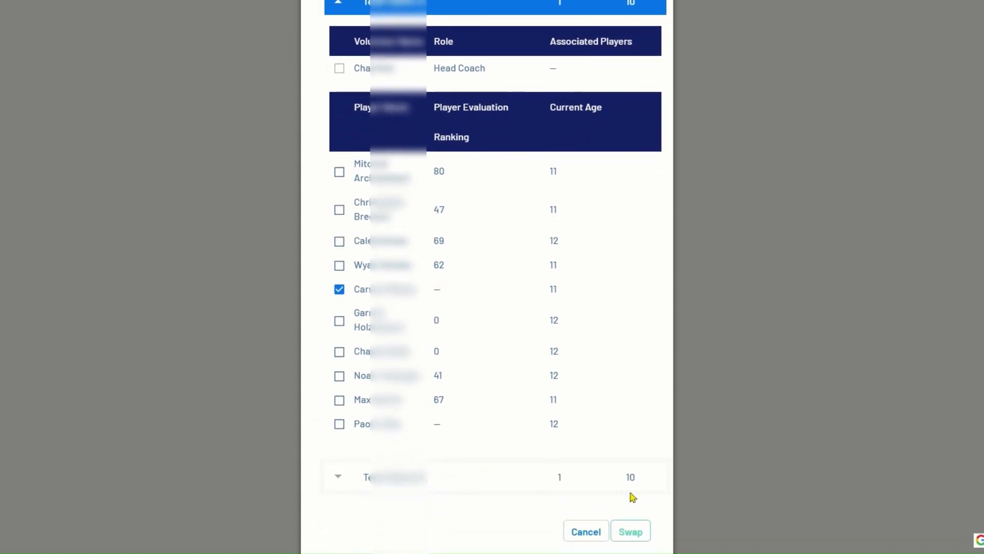
pyautogui.click(639, 532)
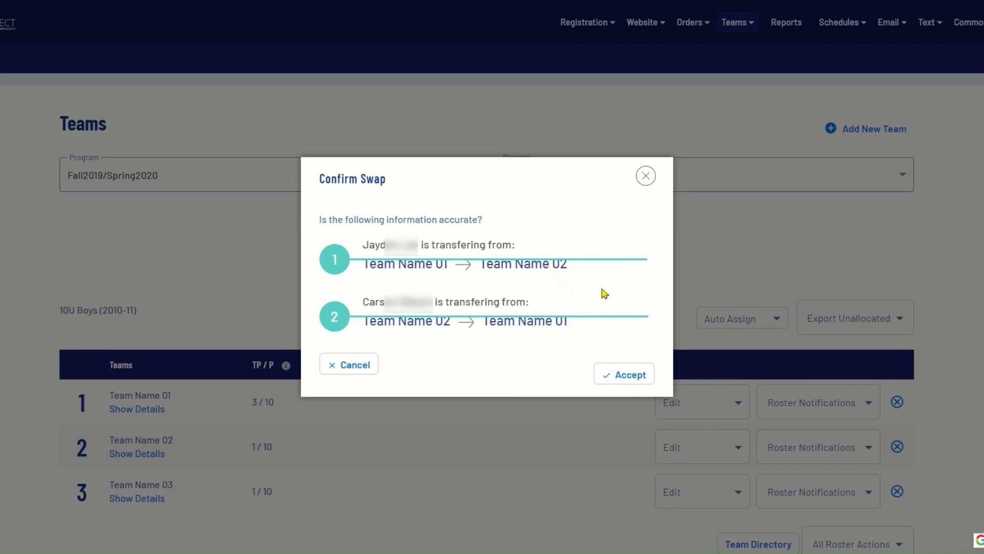
pyautogui.click(624, 376)
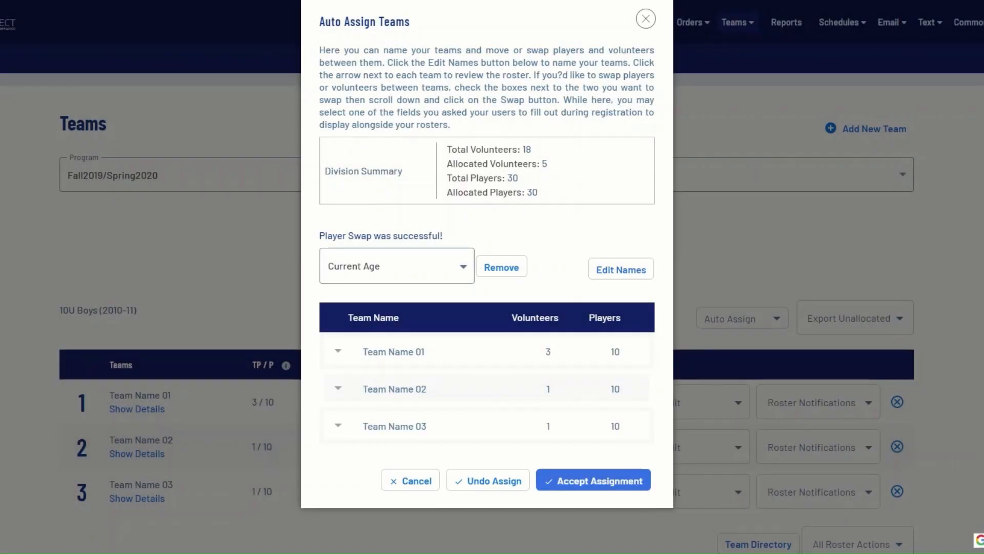
pyautogui.click(635, 481)
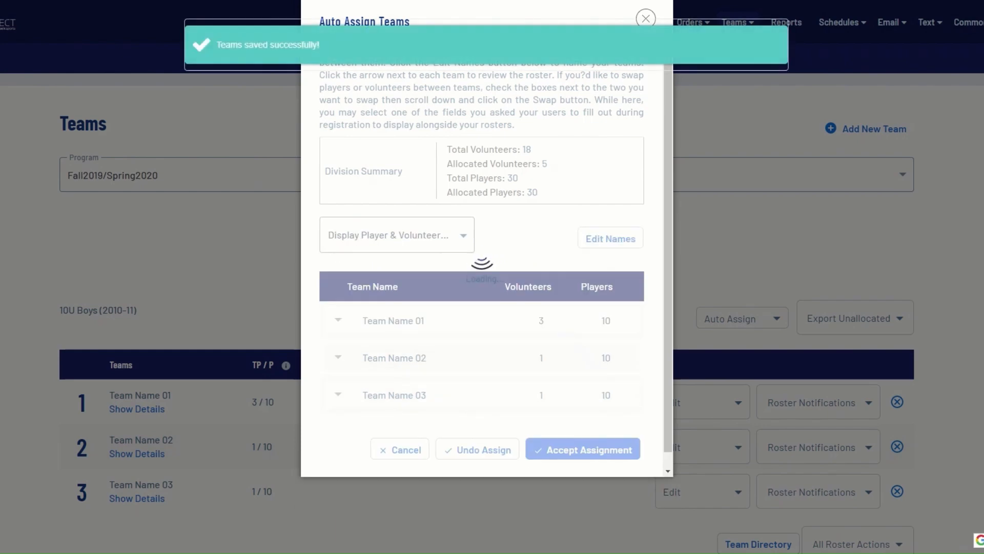
# - Show the details of Team Name 01 to review its allocated personnel and players
pyautogui.scroll(-1, 560, 449)
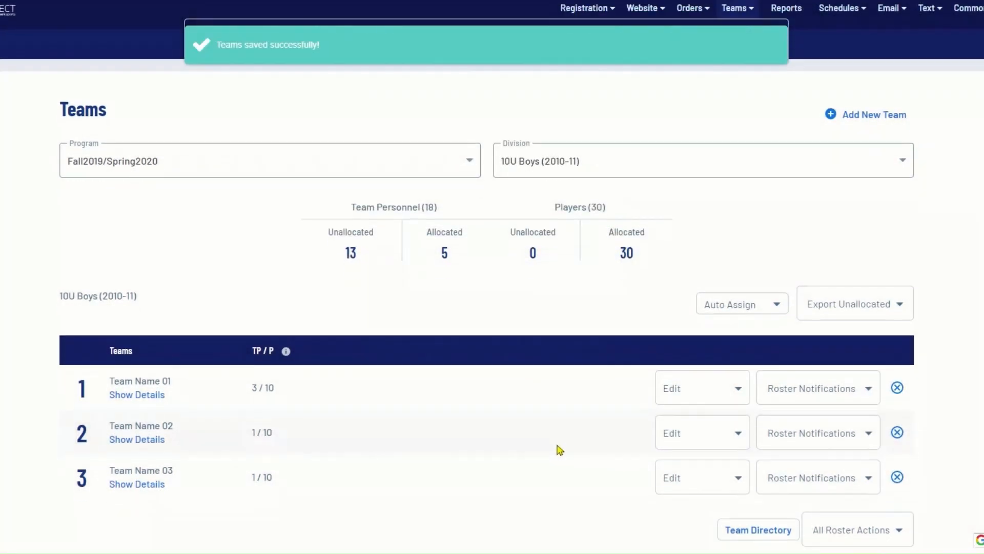
pyautogui.scroll(-2, 560, 449)
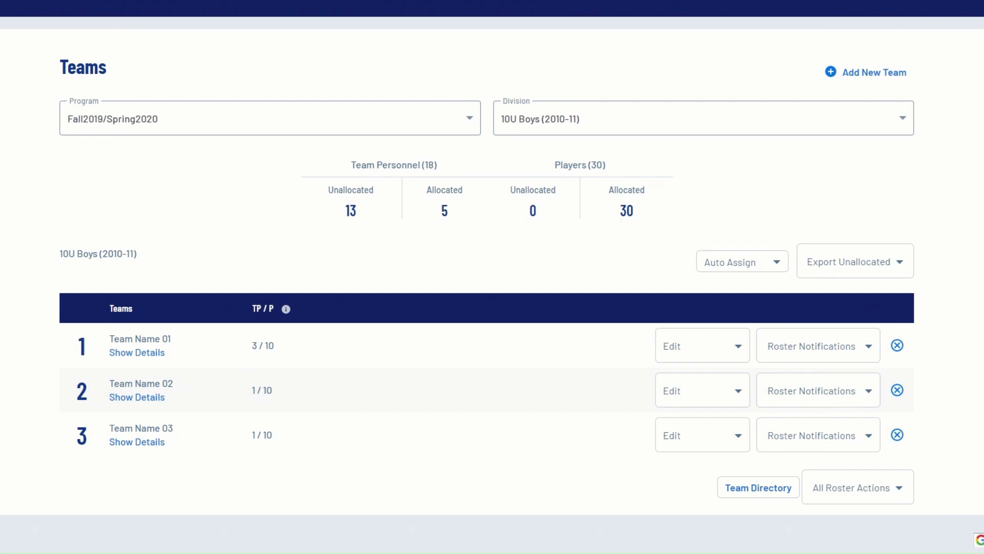
pyautogui.scroll(1, 487, 277)
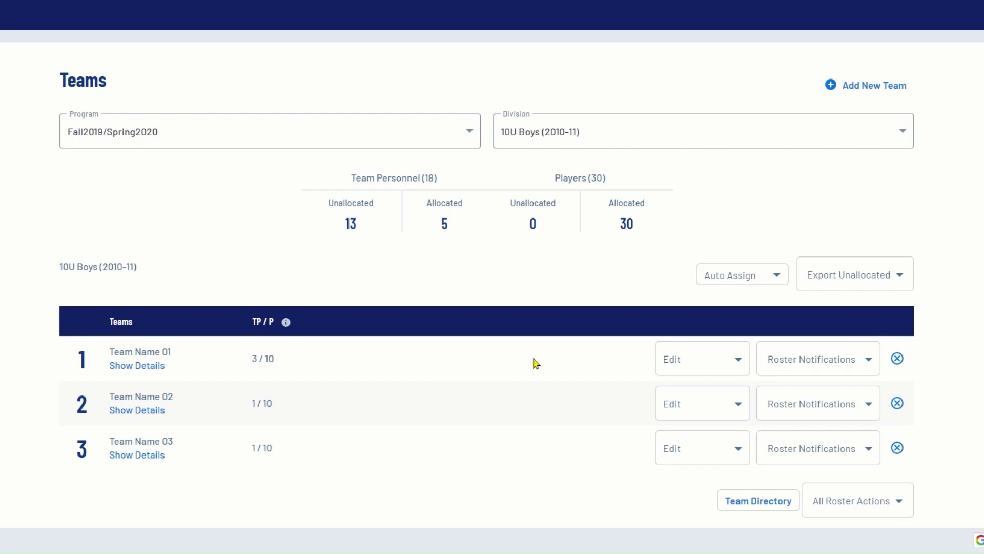
pyautogui.click(162, 372)
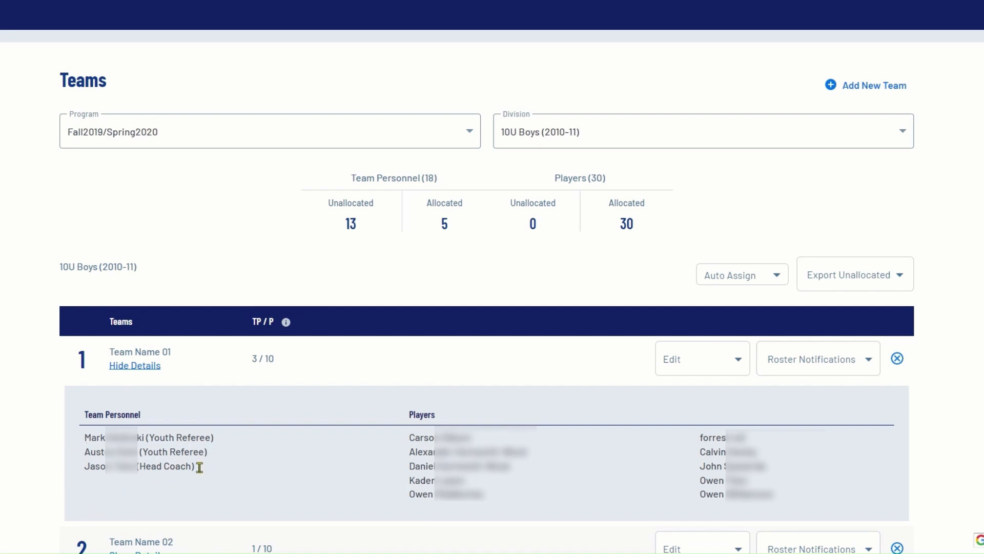
# - Remove the two youth referees from Team Name 01's allocated team personnel, then save and continue to its players
pyautogui.click(700, 363)
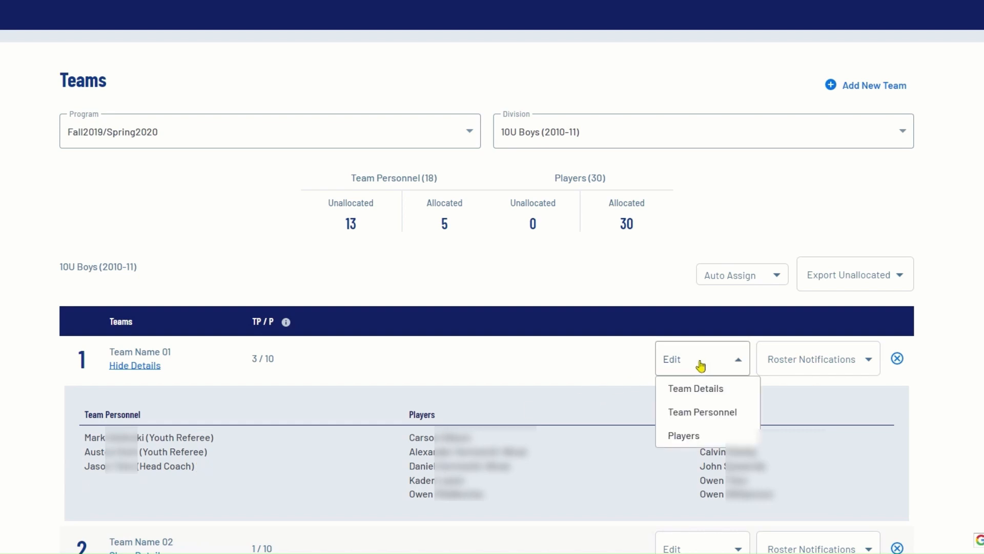
pyautogui.click(742, 418)
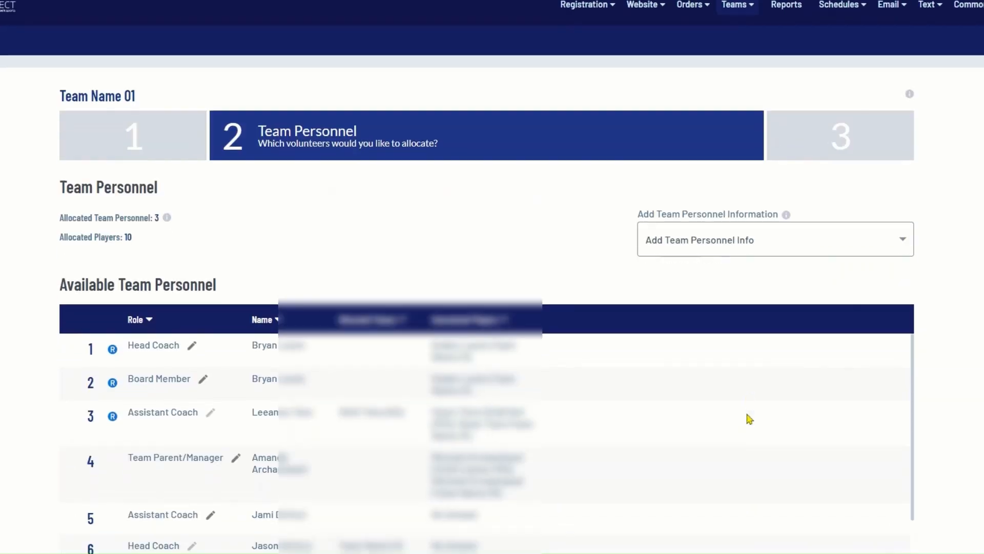
pyautogui.scroll(-2, 749, 419)
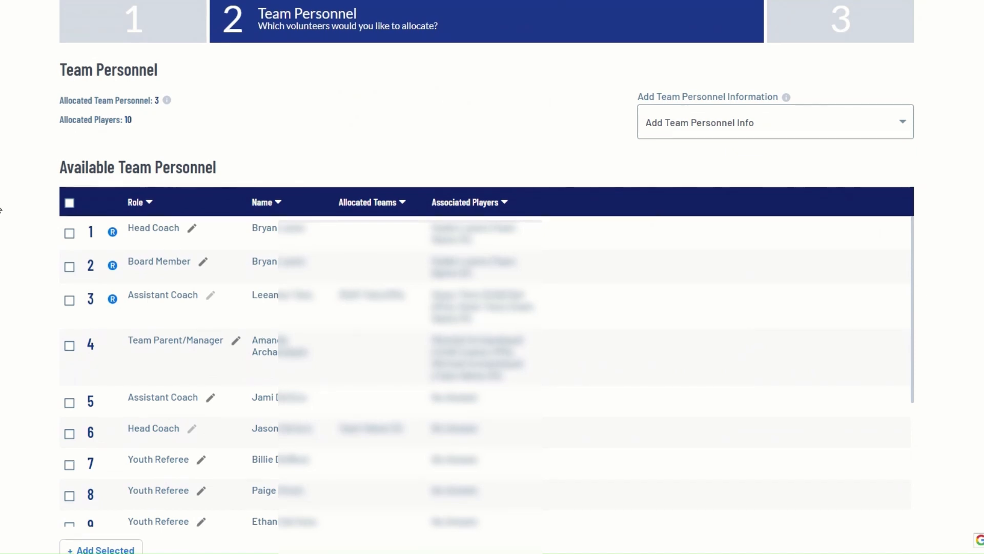
pyautogui.scroll(-6, 1, 209)
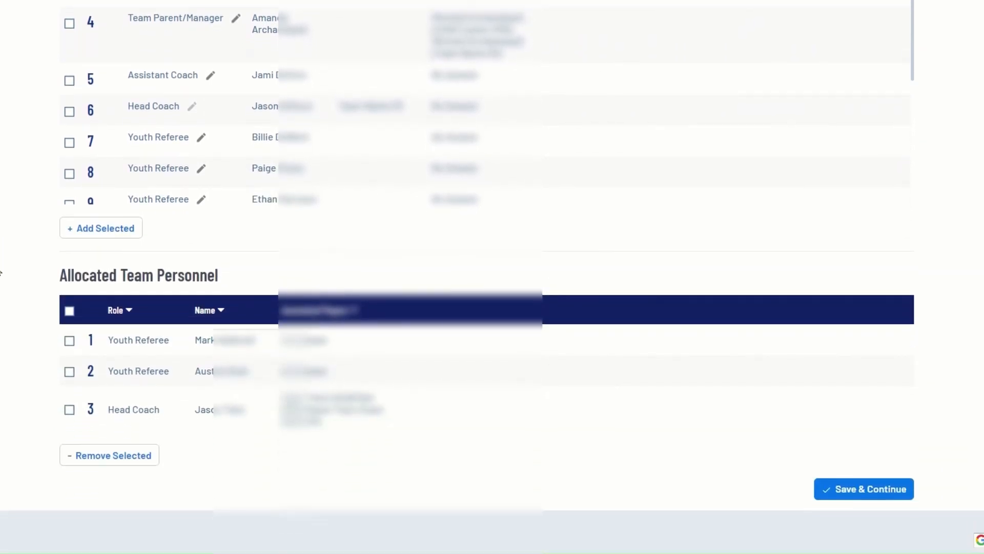
pyautogui.click(68, 342)
pyautogui.click(67, 374)
pyautogui.click(144, 462)
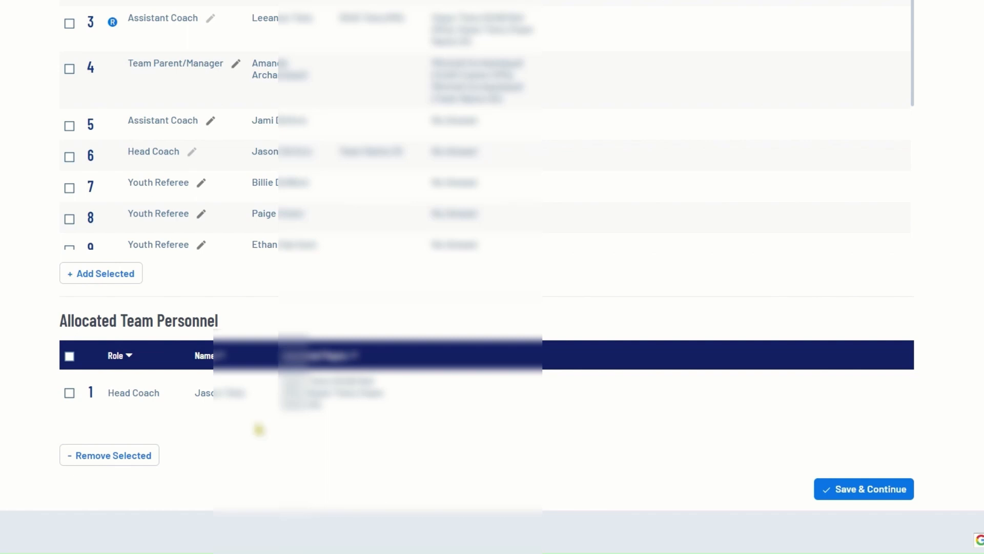
pyautogui.click(865, 489)
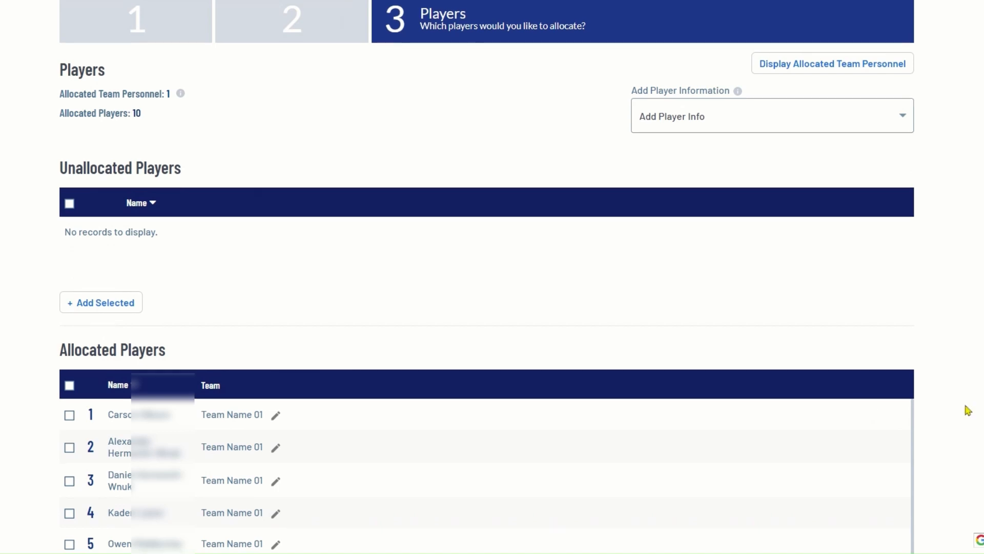
# - Remove the first player listed in Team Name 01's allocated players, then save and finish the team
pyautogui.scroll(-1, 968, 410)
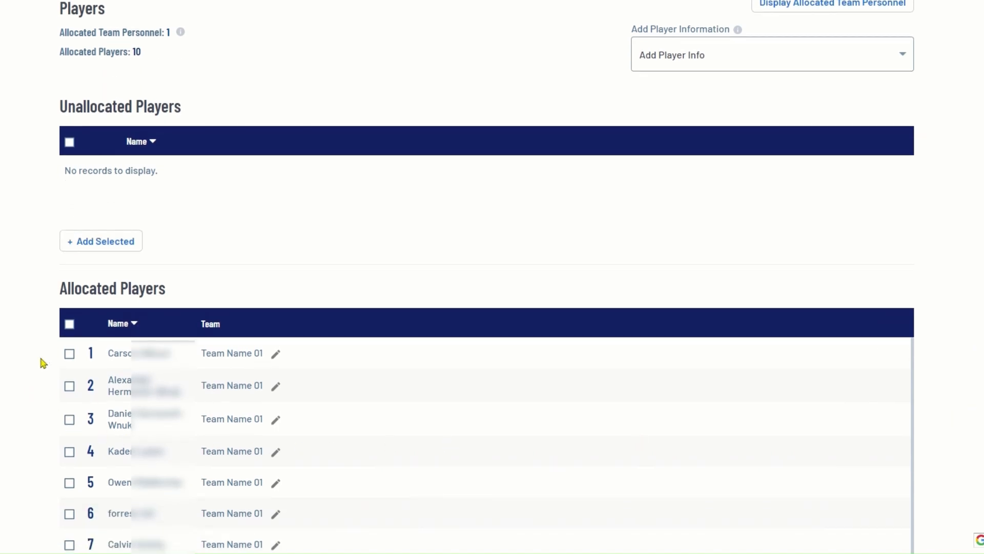
pyautogui.click(67, 354)
pyautogui.scroll(-4, 39, 374)
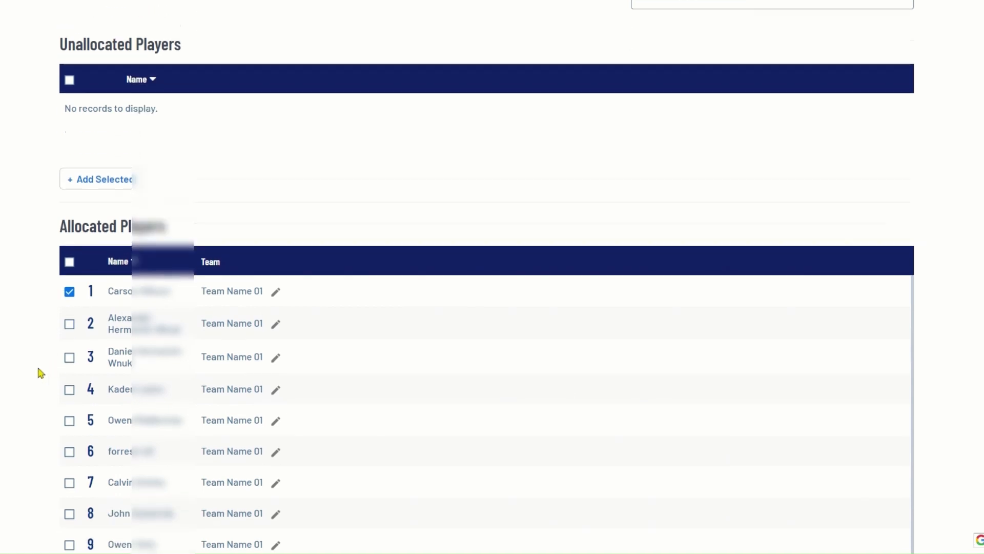
pyautogui.click(150, 462)
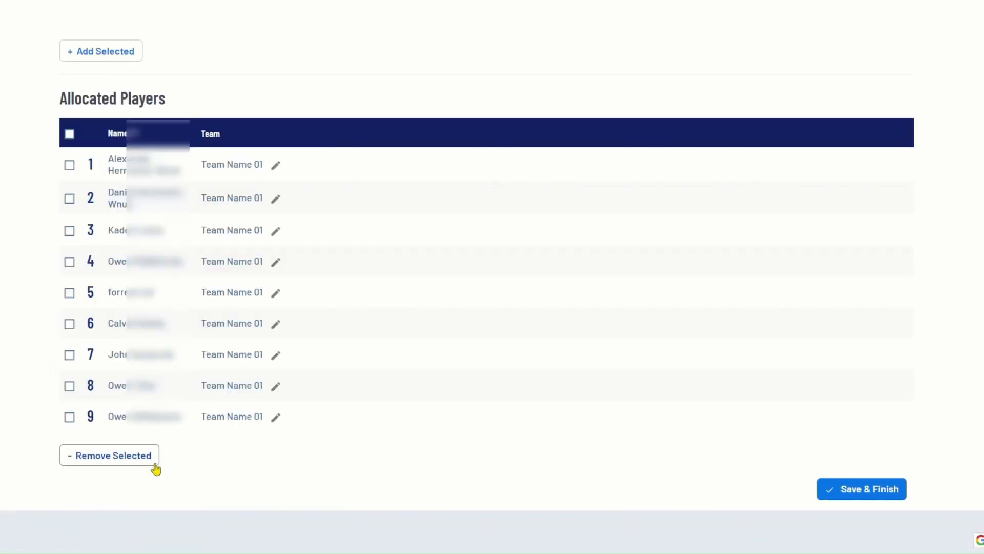
pyautogui.click(897, 491)
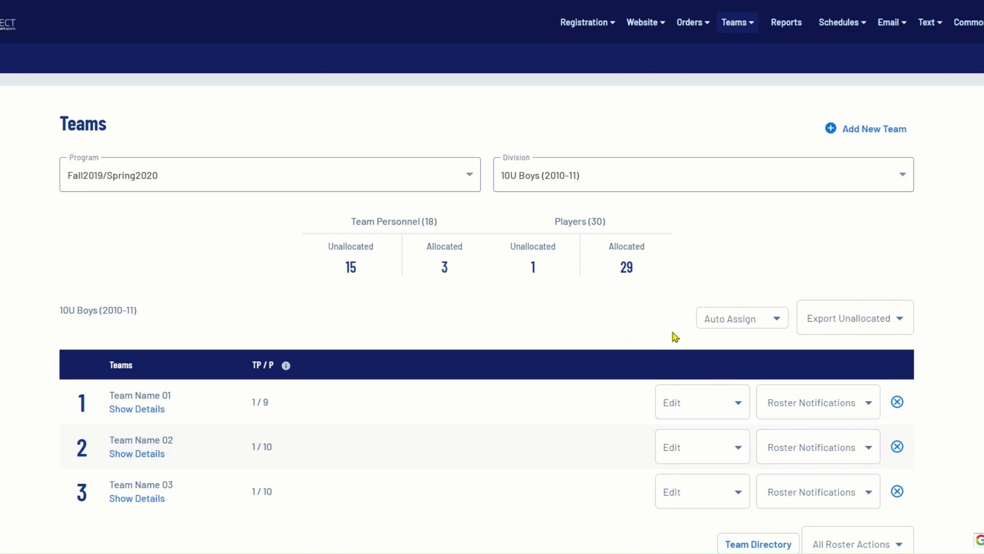
# - Undo the auto assignment of the 10U Boys division, confirming the reset of all team assignments
pyautogui.click(761, 327)
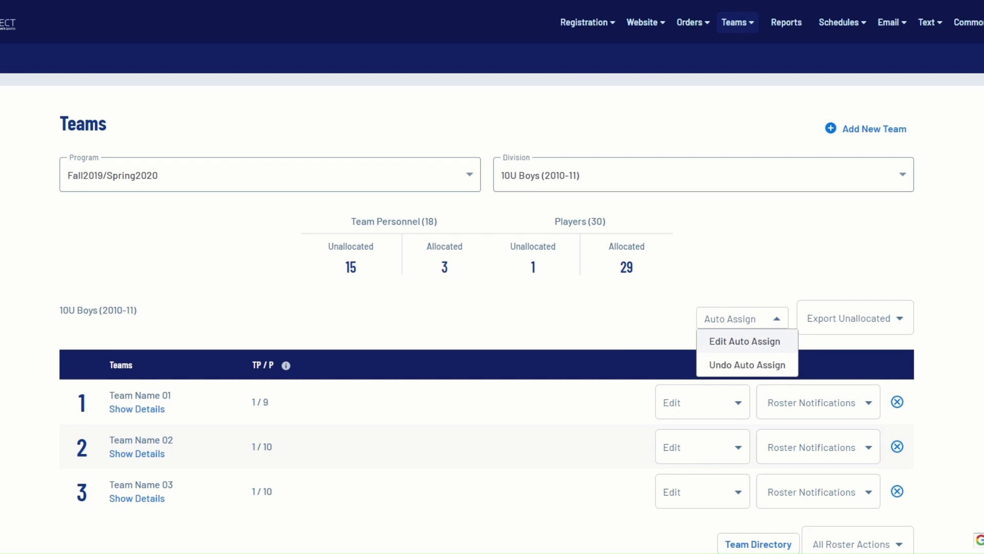
pyautogui.click(781, 367)
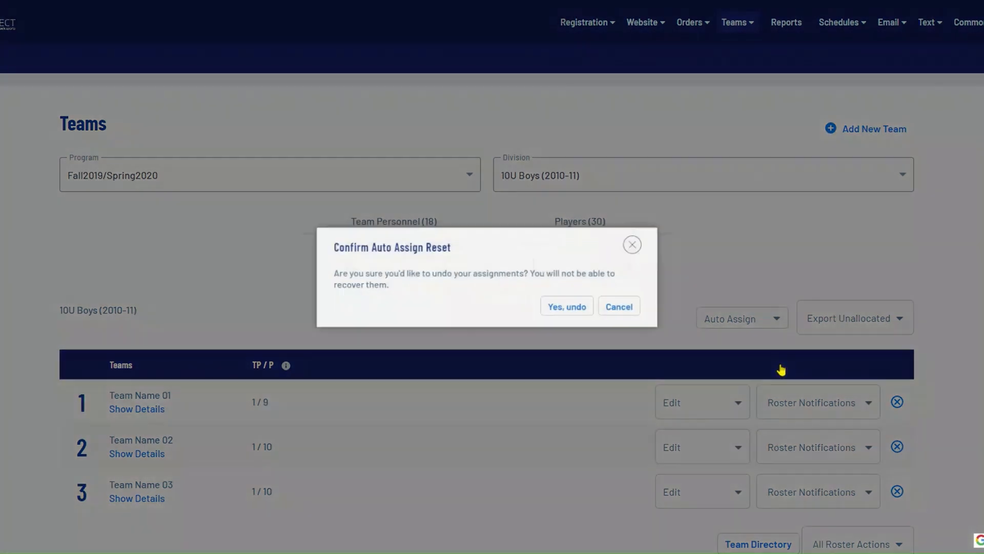
pyautogui.click(572, 313)
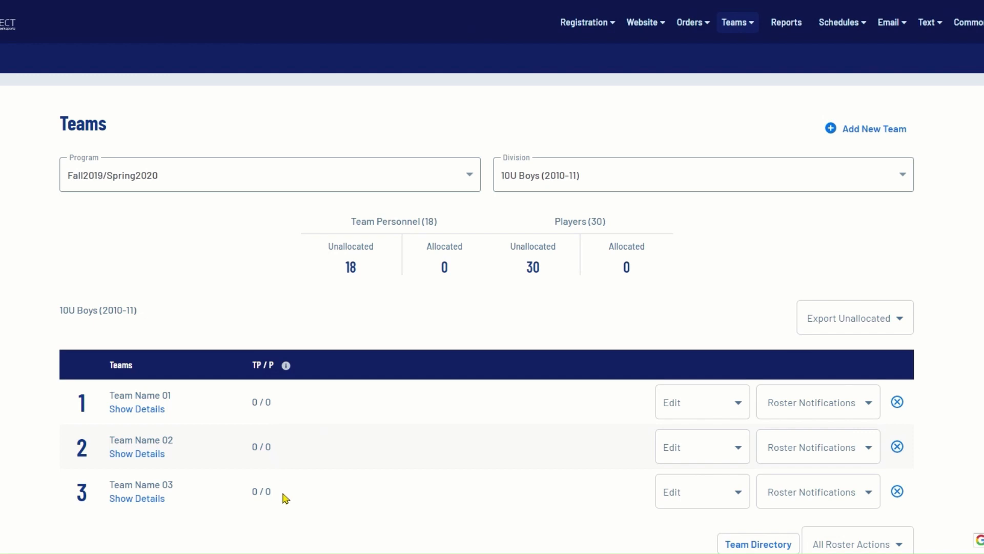
# - Start adding new teams to the 10U Boys division with the Auto Assign Teams option
pyautogui.click(885, 134)
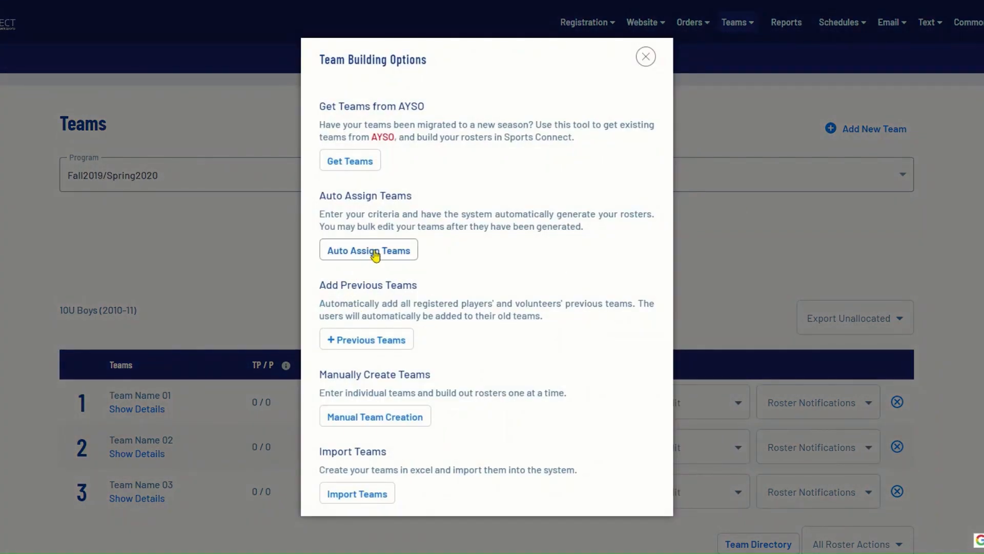
pyautogui.click(375, 251)
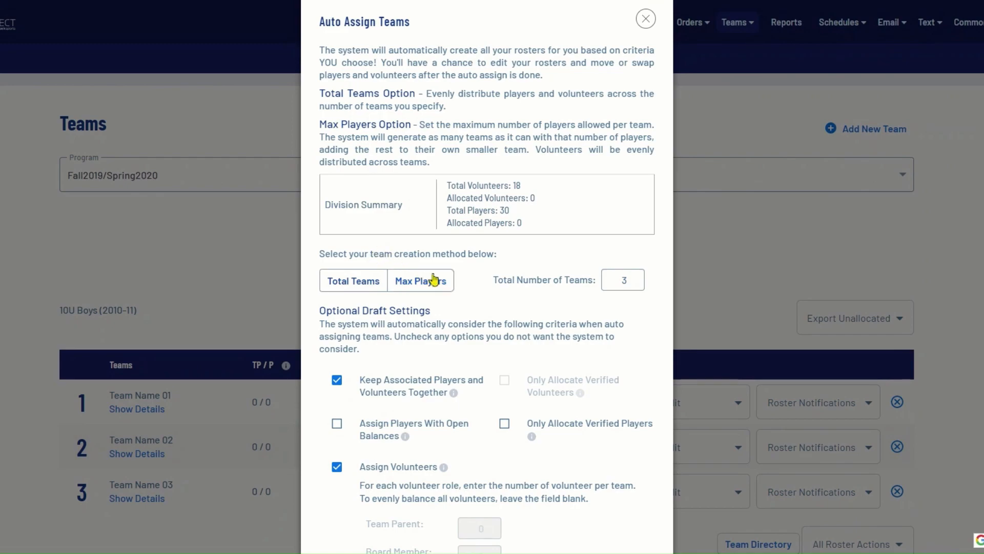